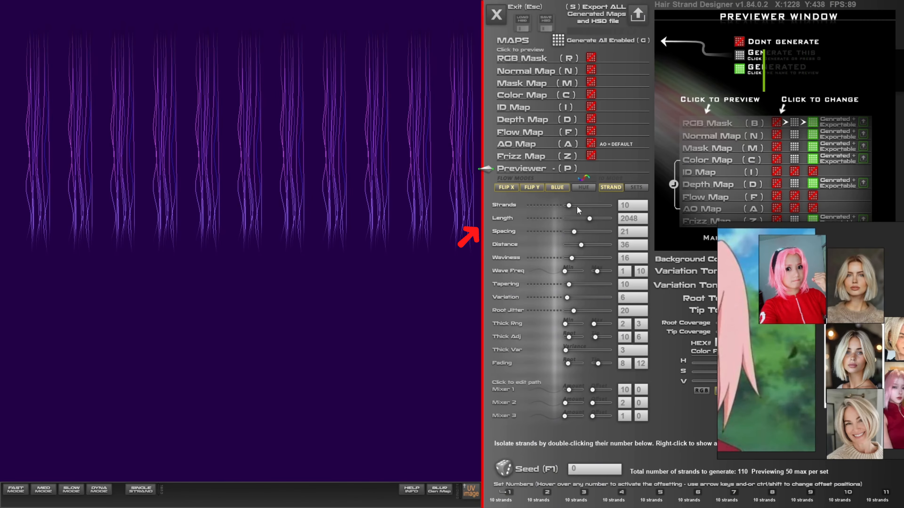
- Give strand set 1 86 strands, length 3610, spacing 49, tapering 18 and variation 23, and set the distance to 42
mouse_move(577, 206)
left_mouse_down()
mouse_move(545, 210)
mouse_move(604, 206)
left_mouse_up()
left_click(509, 492)
mouse_move(589, 218)
left_mouse_down()
mouse_move(609, 219)
mouse_move(579, 232)
left_mouse_up()
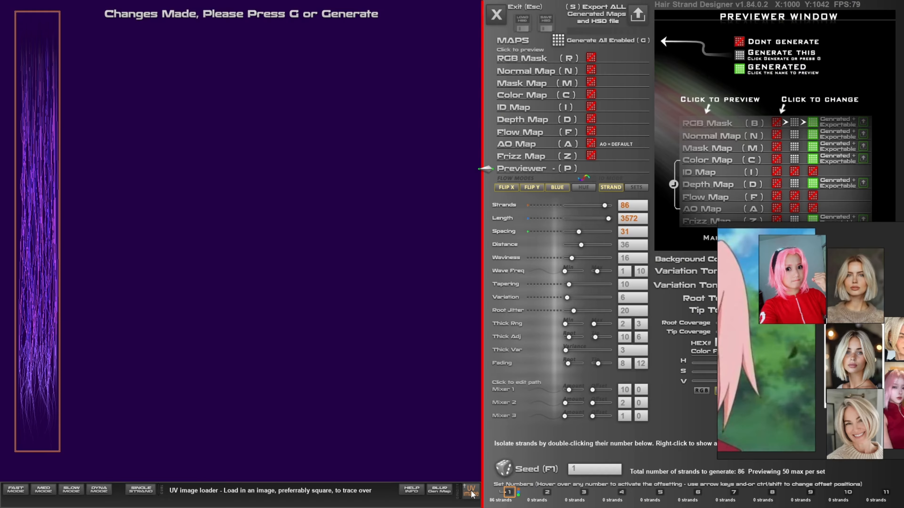
left_click_drag(581, 245, 600, 245)
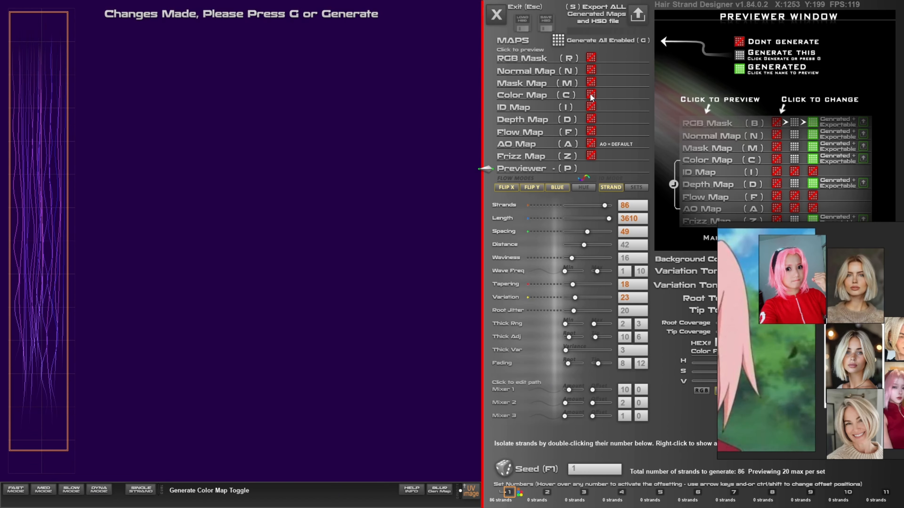
- Move the reference image board off the color settings, narrow its window and zoom in on the bob hairstyle photos
right_click_drag(749, 250, 125, 337)
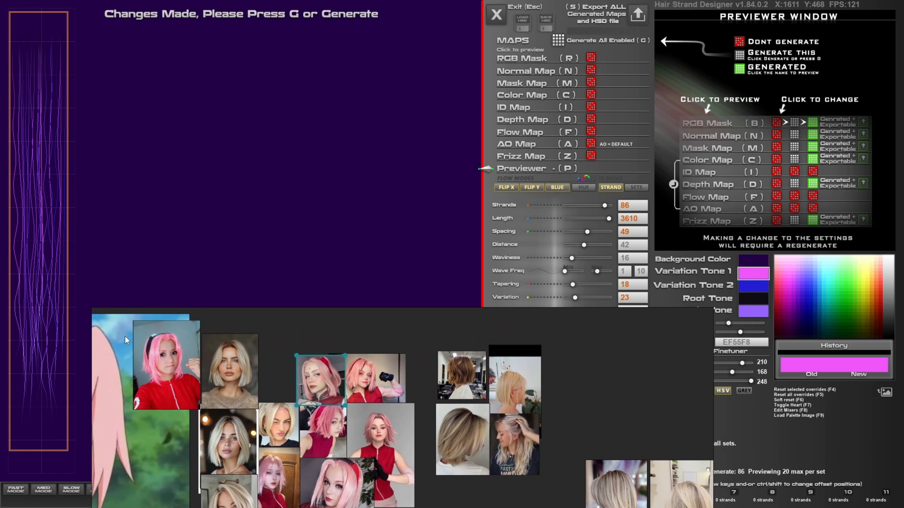
left_click_drag(711, 373, 421, 421)
scroll(321, 424, "up", 3)
middle_click_drag(352, 423, 238, 372)
scroll(238, 372, "up", 2)
- Enable the Color Map for generation and recolor the strands in pink tones on black, with Variation Tone 2 at FF85FF
left_click(591, 94)
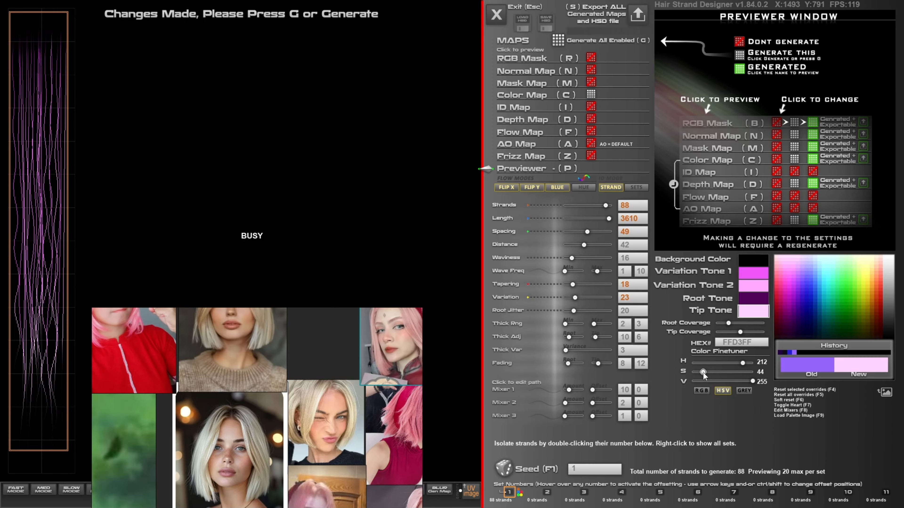
left_click_drag(703, 373, 722, 374)
left_click(754, 287)
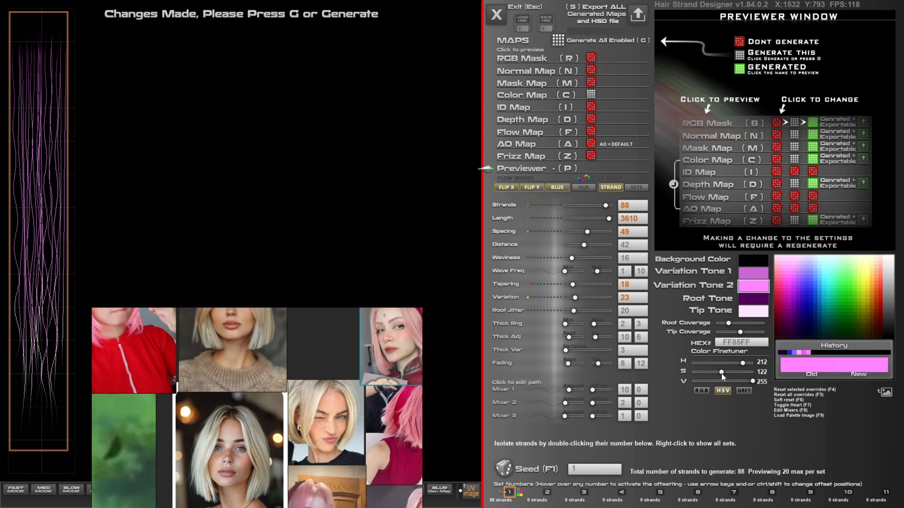
- Move the reference image board over the Previewer Window help area, clear of the strand canvas and settings
right_click_drag(237, 378, 407, 393)
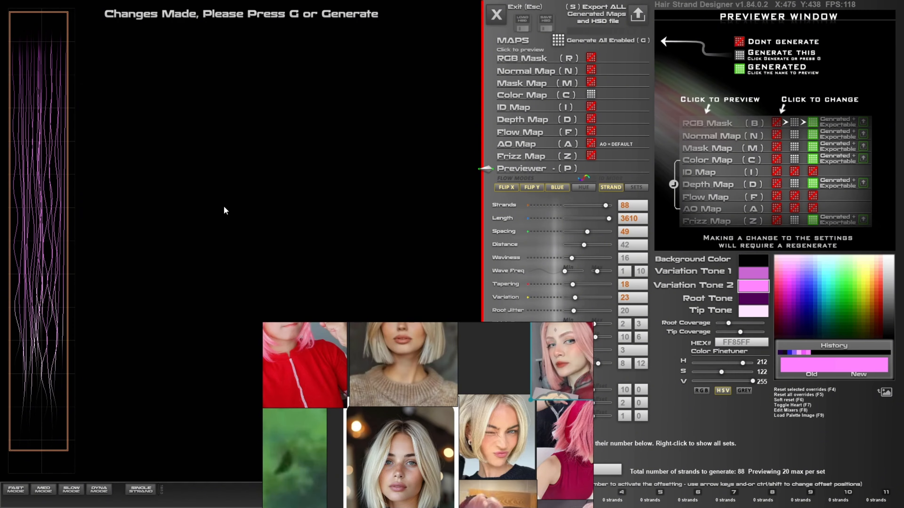
right_click_drag(502, 373, 385, 204)
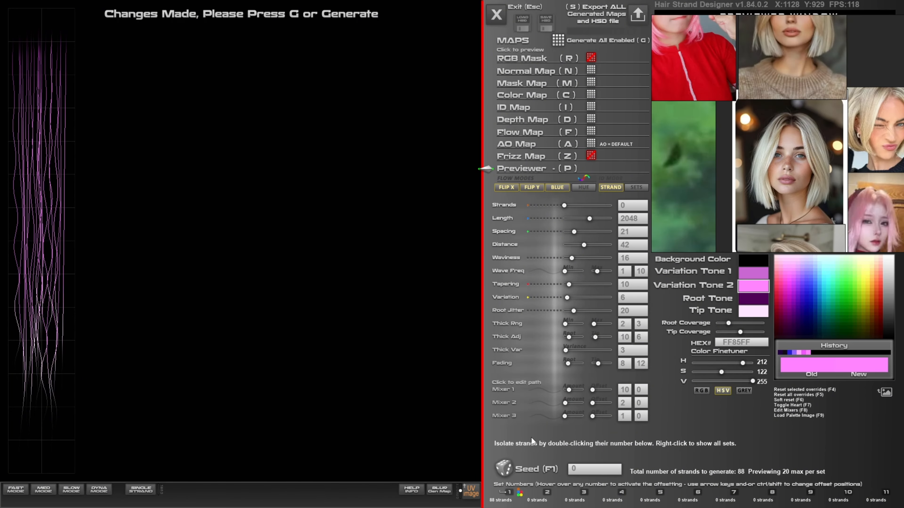
- Give strand set 2 16 strands with distance 6, and raise its length, waviness, variation, root jitter and spacing
left_click(546, 494)
left_click_drag(564, 205, 571, 206)
left_click_drag(590, 219, 599, 218)
left_click_drag(584, 245, 567, 245)
left_click_drag(571, 258, 573, 258)
left_click_drag(567, 298, 579, 298)
left_click_drag(574, 311, 581, 311)
left_click_drag(574, 232, 578, 232)
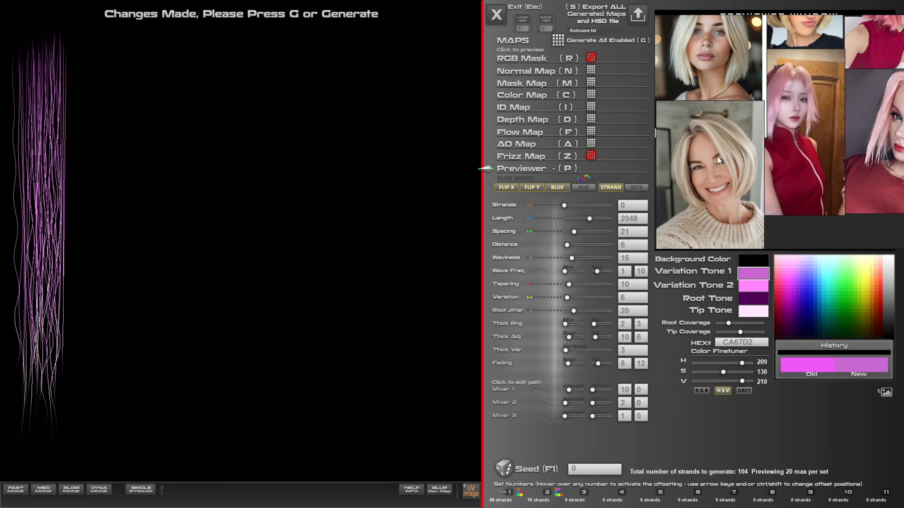
- Zoom out the reference photos and compare the strands in Slow mode and Fast mode, finishing in Fast mode
scroll(718, 160, "down", 2)
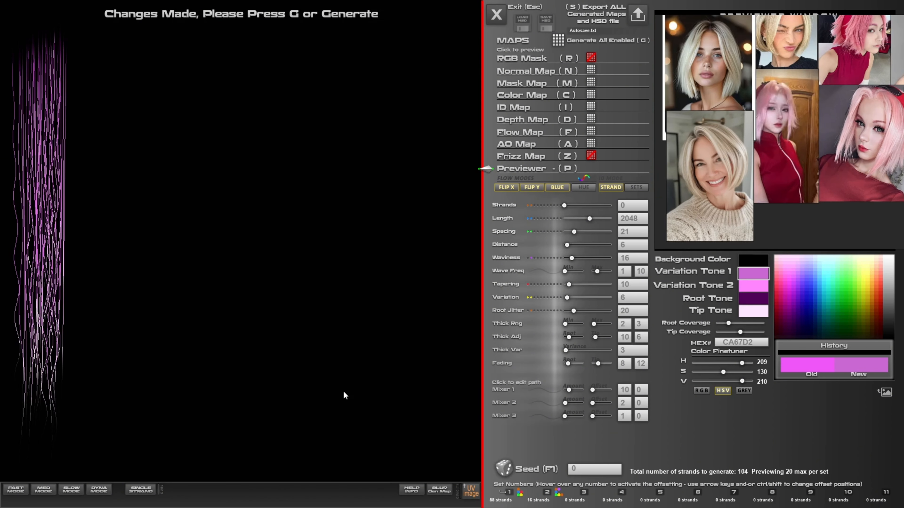
left_click(71, 491)
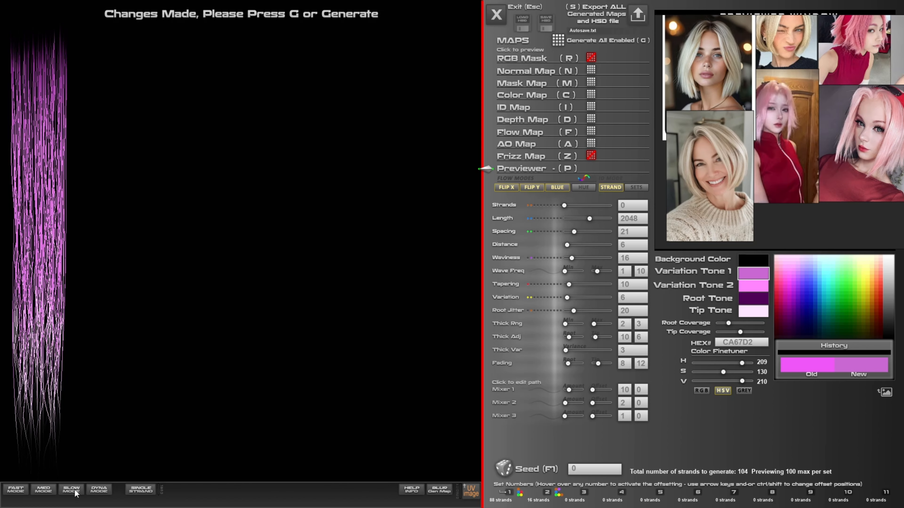
left_click(16, 491)
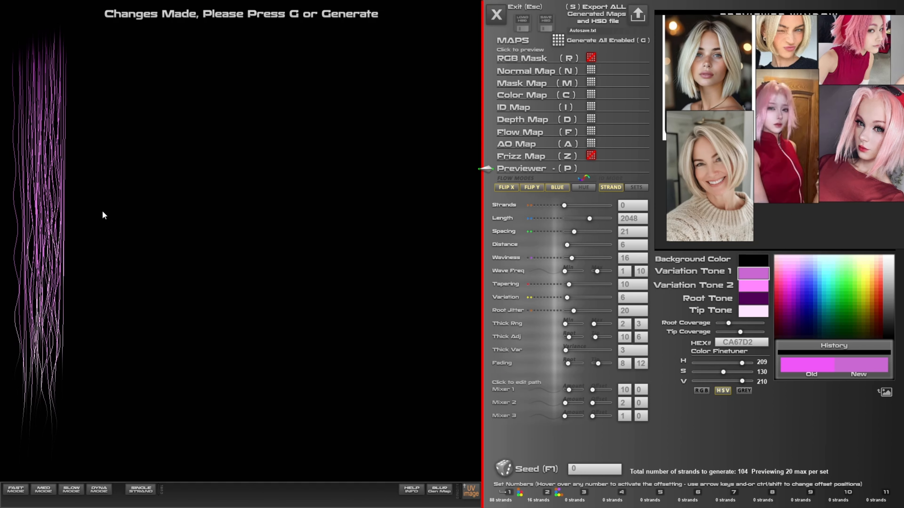
- Give strand set 3 40 strands and place it on the canvas apart from sets 1 and 2, returning set 1 beside the canvas edge
key("1")
left_click_drag(47, 274, 101, 274)
key("3")
left_click_drag(564, 205, 582, 206)
left_click_drag(26, 178, 163, 178)
left_click_drag(112, 275, 52, 253)
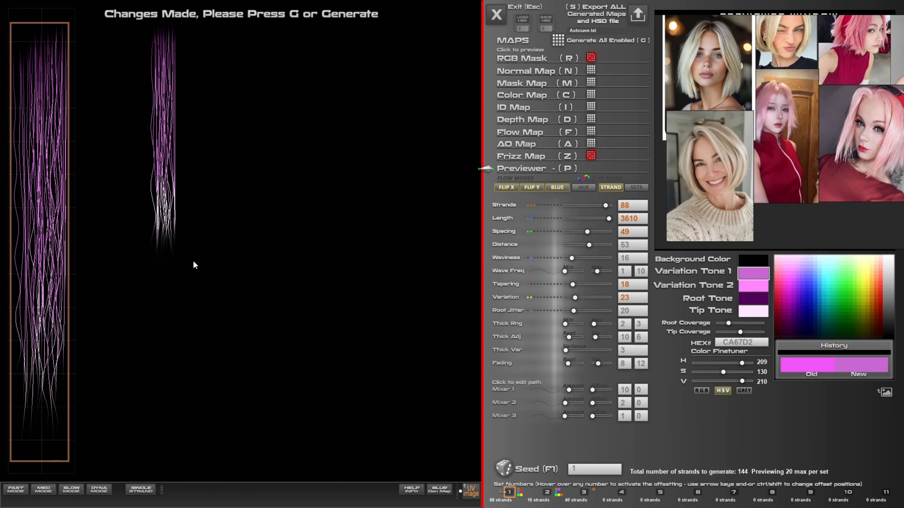